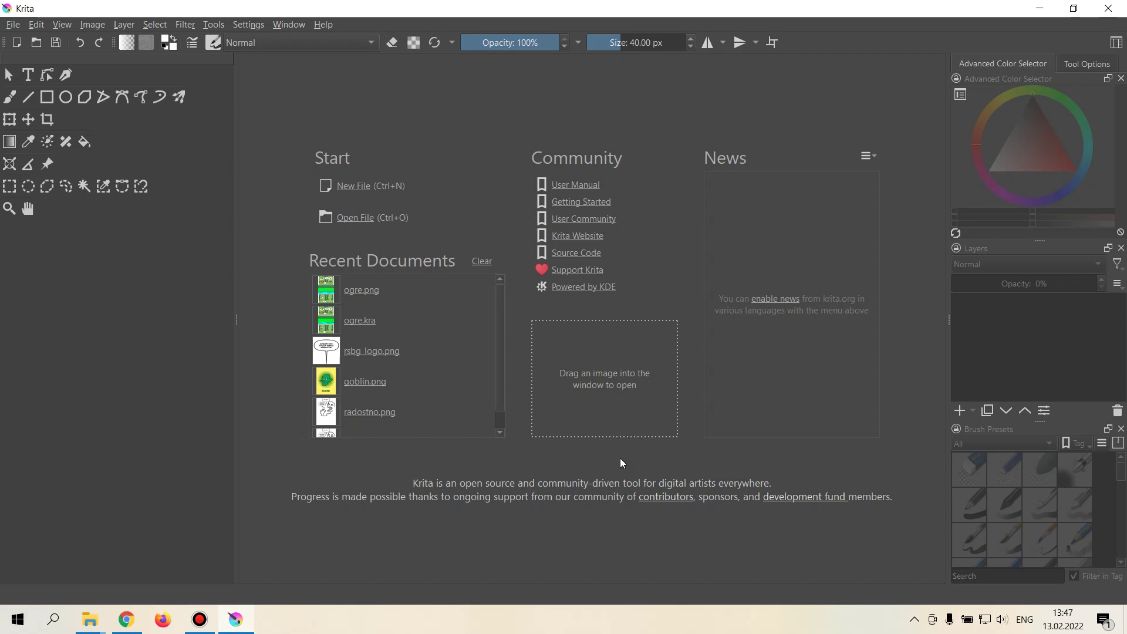
Step: Enable Rogudator's comic panel generator from Settings > Dockers and drag it out as a floating docker
{"action": "left_click", "coordinate": [241, 25]}
{"action": "mouse_move", "coordinate": [319, 141]}
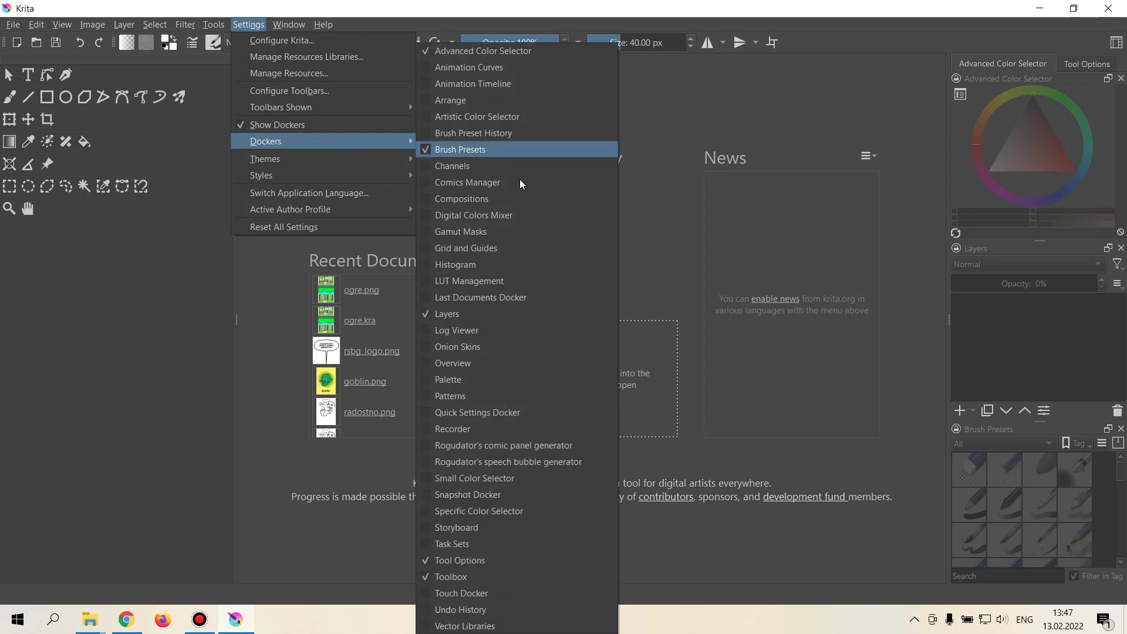
{"action": "left_click", "coordinate": [578, 454]}
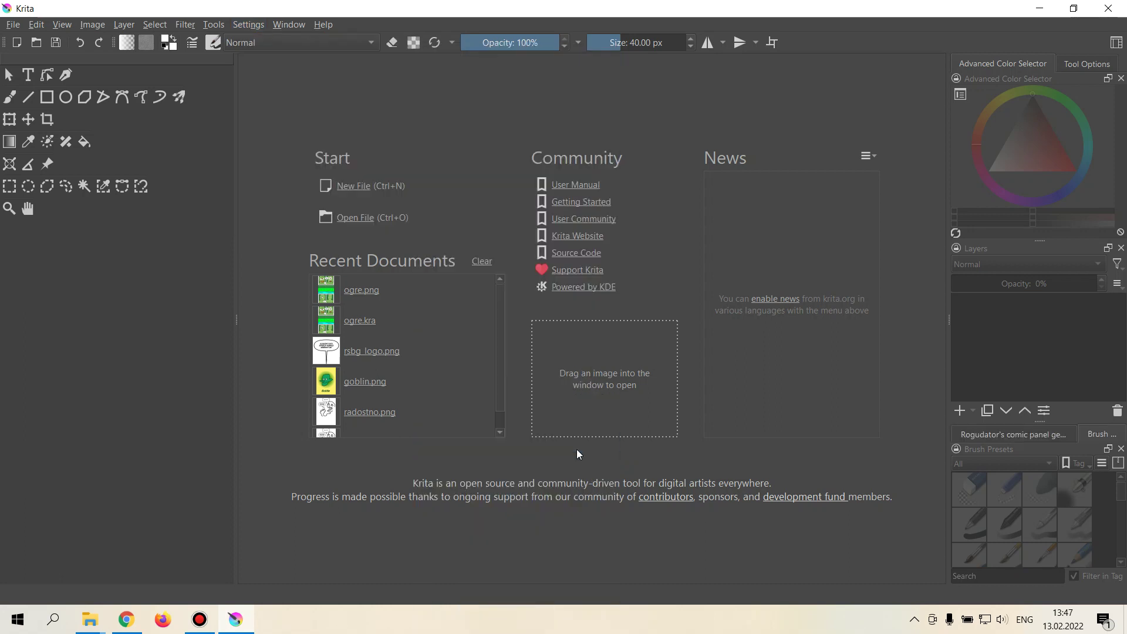
{"action": "left_click", "coordinate": [1029, 438]}
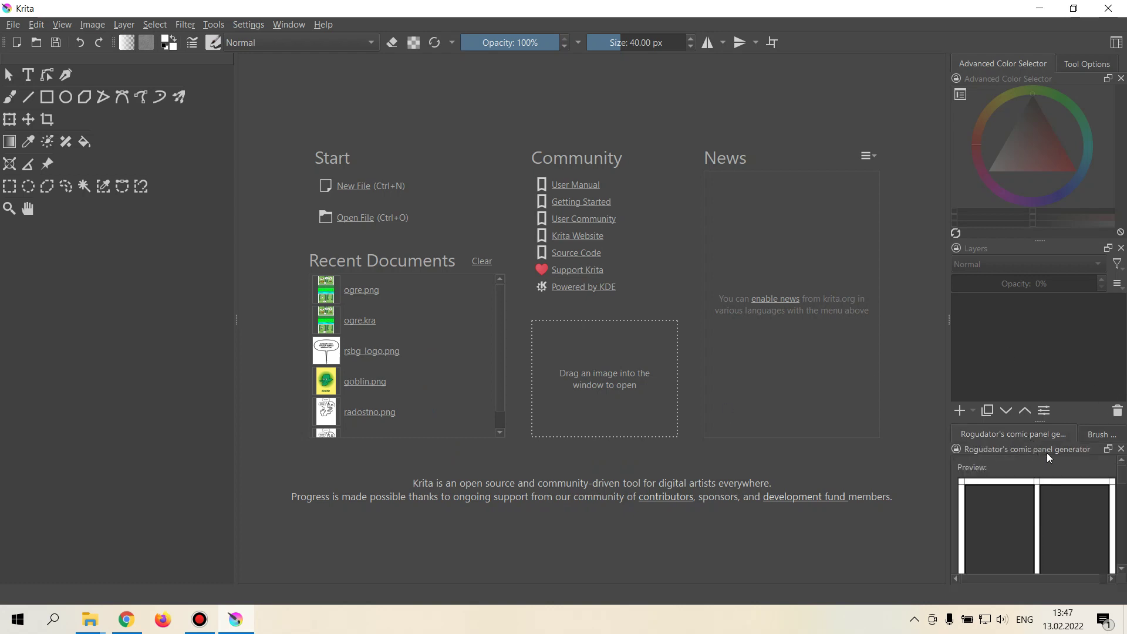
{"action": "mouse_move", "coordinate": [1048, 450]}
{"action": "left_mouse_down"}
{"action": "mouse_move", "coordinate": [353, 387]}
{"action": "mouse_move", "coordinate": [188, 332]}
{"action": "mouse_move", "coordinate": [204, 321]}
{"action": "left_mouse_up"}
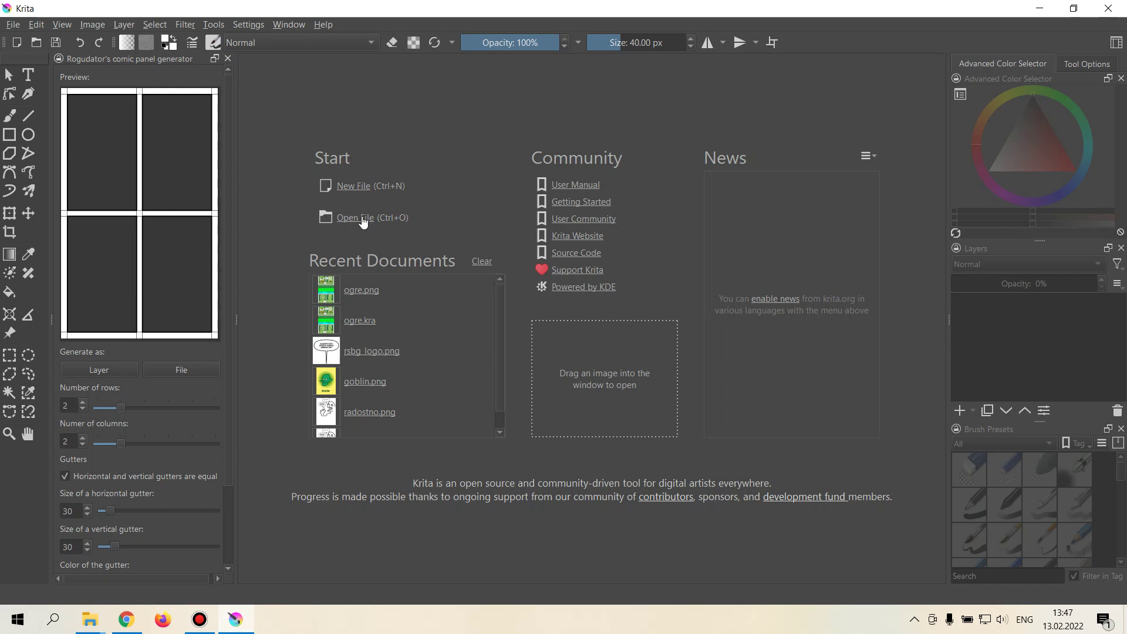
Step: Create a new document with width 1280, giving a 1280 × 1280 pixel canvas
{"action": "left_click", "coordinate": [363, 187]}
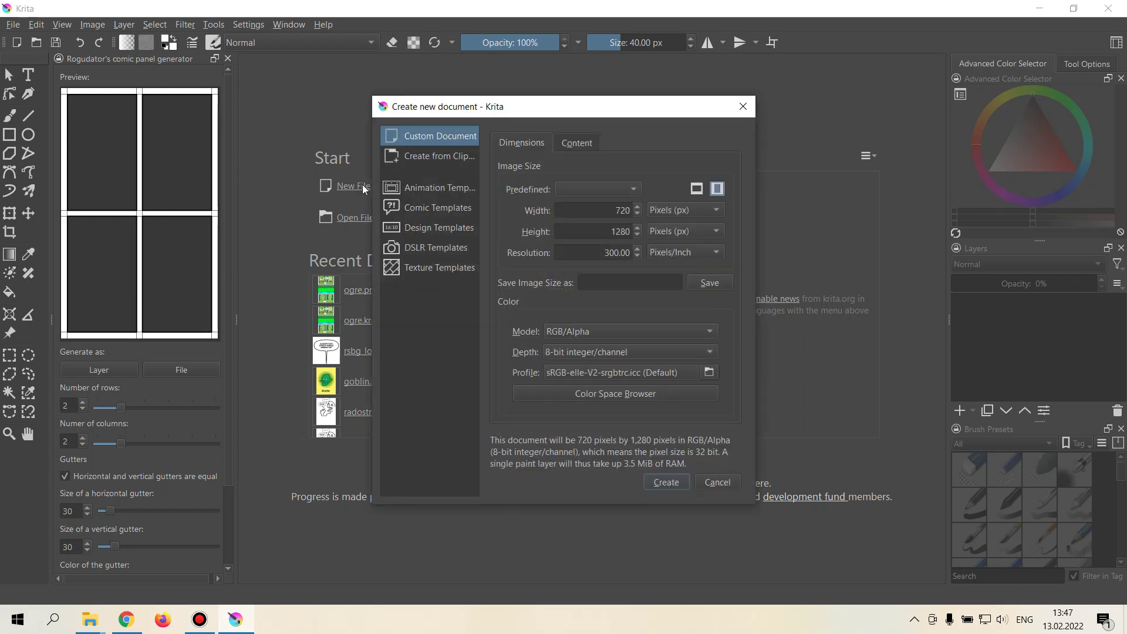
{"action": "left_click_drag", "start_coordinate": [613, 210], "coordinate": [643, 207]}
{"action": "type", "text": "1280"}
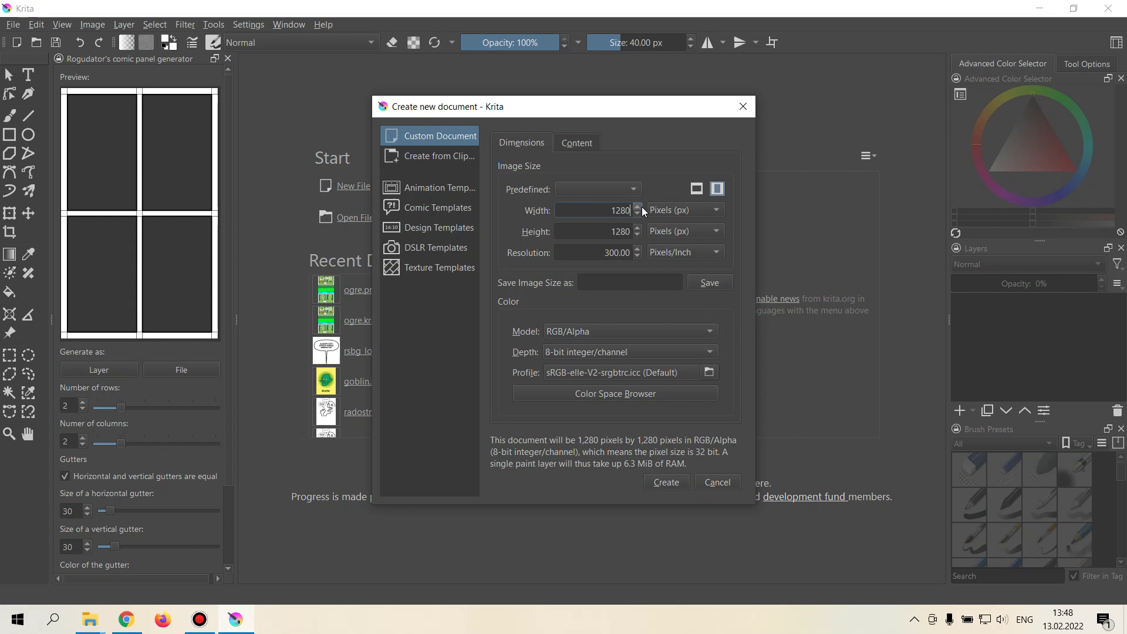
{"action": "left_click", "coordinate": [664, 481]}
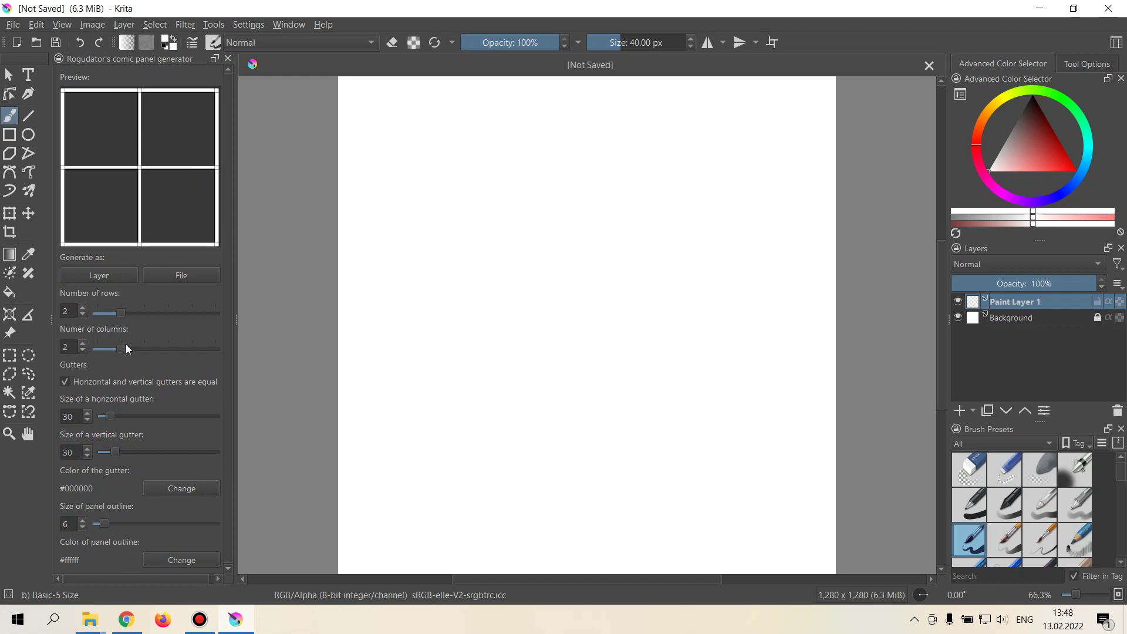
Step: Give the panel layout 3 rows and 3 columns, with 76 horizontal and 51 vertical gutters
{"action": "left_click", "coordinate": [131, 316]}
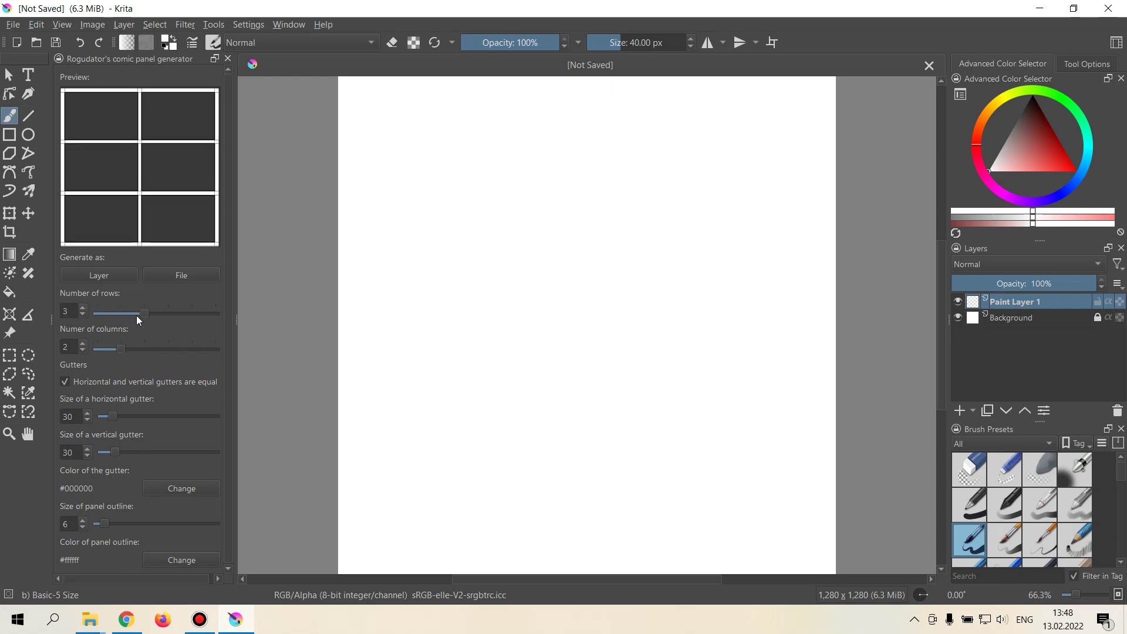
{"action": "left_click", "coordinate": [140, 348]}
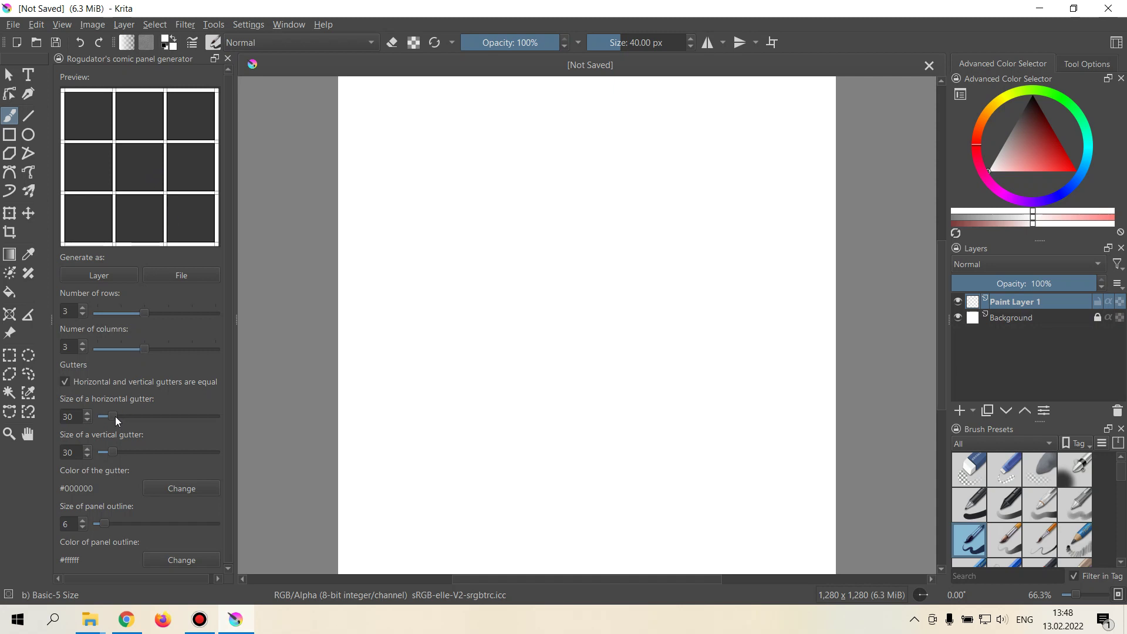
{"action": "left_click_drag", "start_coordinate": [115, 417], "coordinate": [132, 419]}
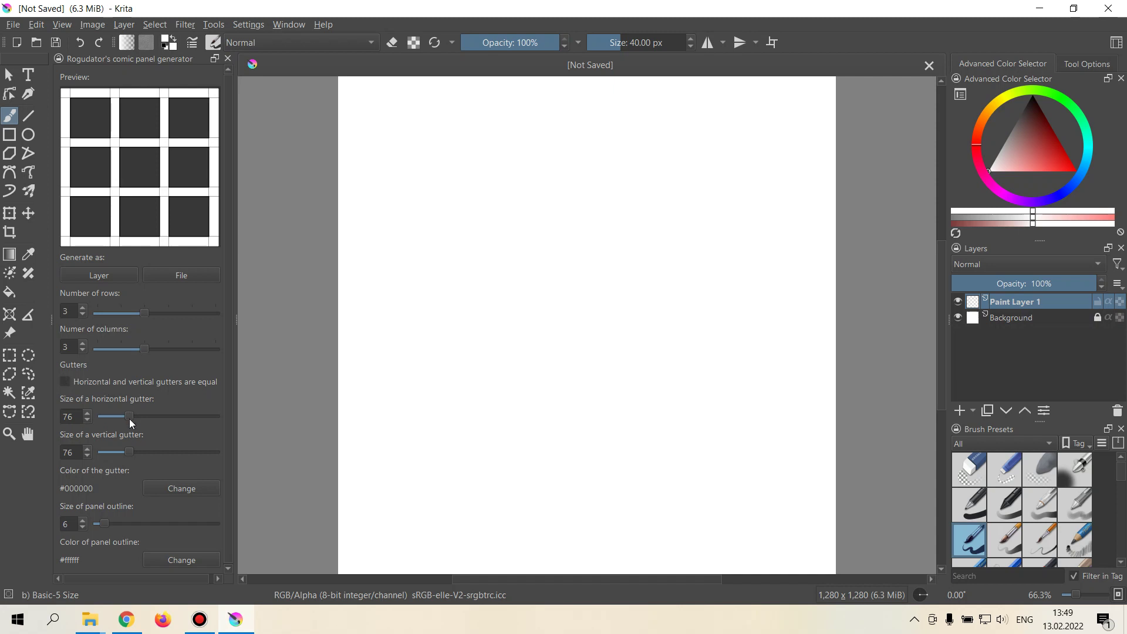
{"action": "left_click_drag", "start_coordinate": [132, 454], "coordinate": [122, 453]}
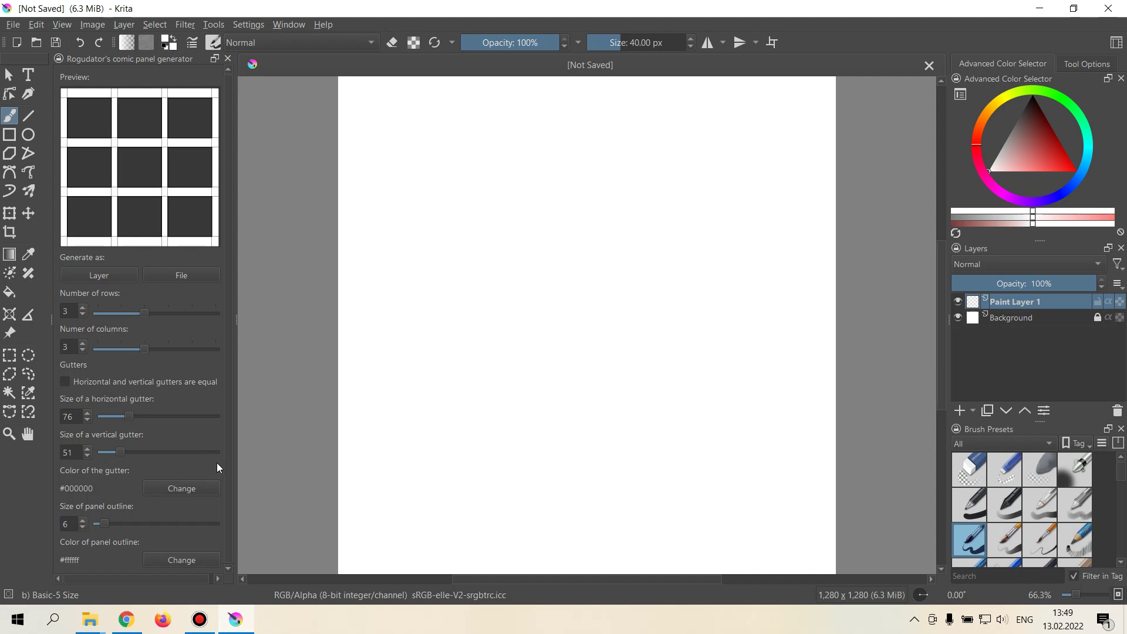
Step: Change the gutter colour to bright yellow #ffdc14
{"action": "left_click", "coordinate": [150, 486]}
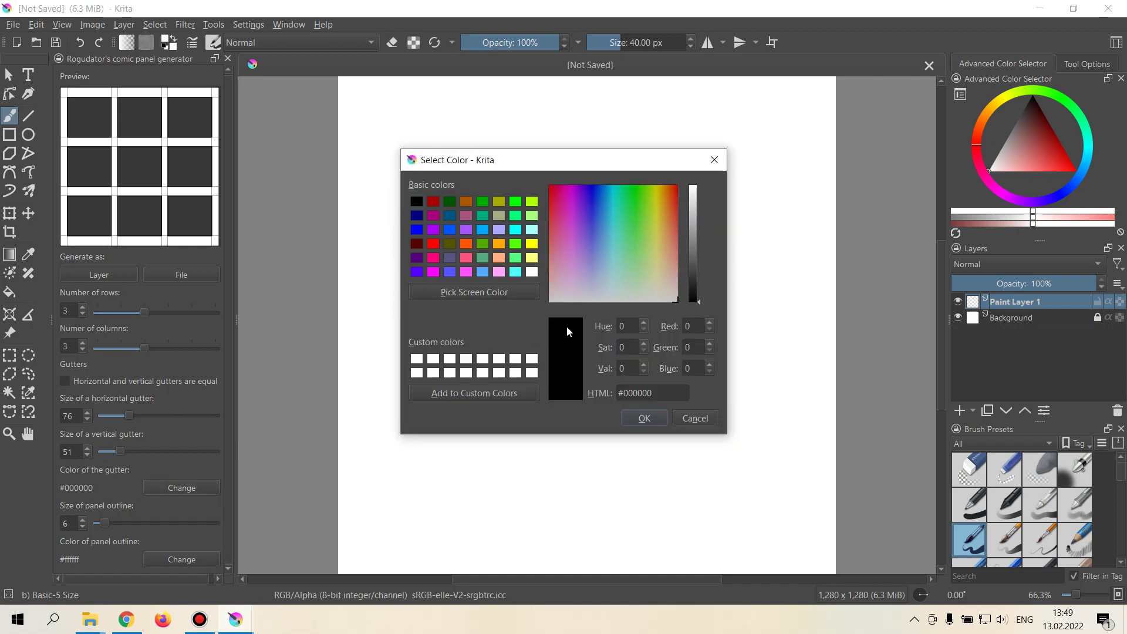
{"action": "left_click_drag", "start_coordinate": [657, 204], "coordinate": [696, 182]}
{"action": "left_click", "coordinate": [694, 186]}
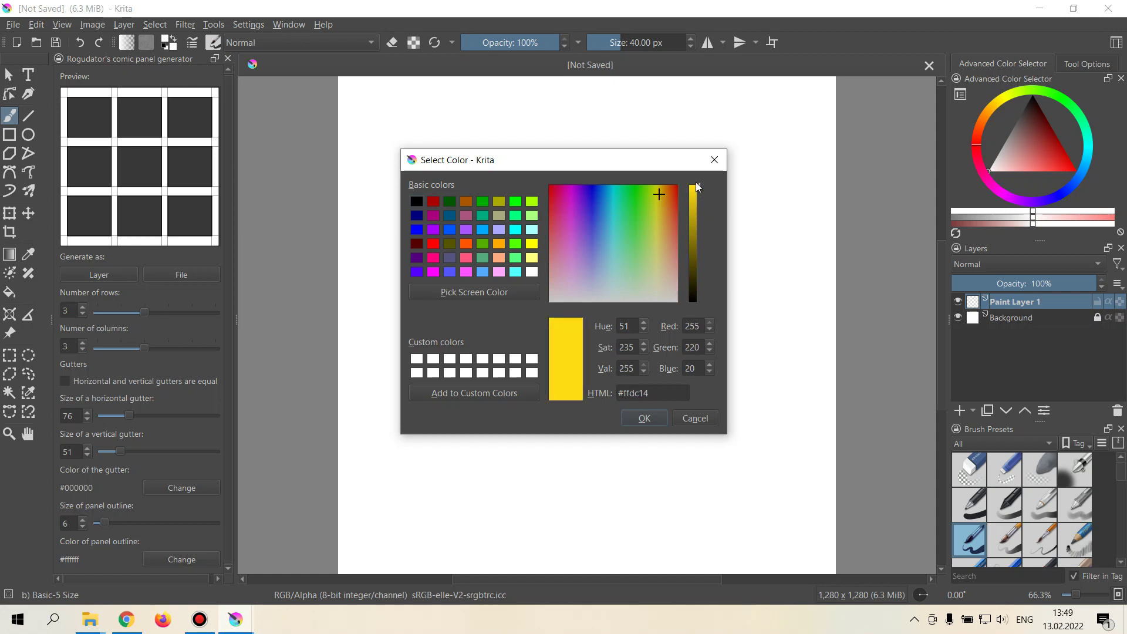
{"action": "left_click", "coordinate": [635, 423]}
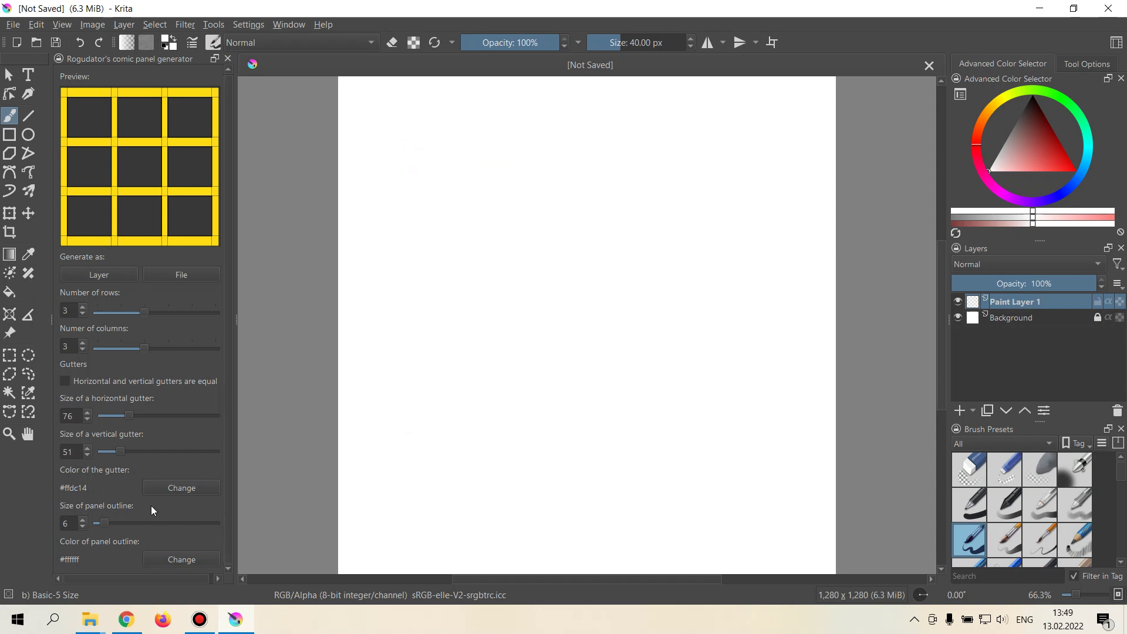
Step: Set the panel outline size to 22 and its colour to orange #ff6d18
{"action": "mouse_move", "coordinate": [101, 524]}
{"action": "left_mouse_down"}
{"action": "mouse_move", "coordinate": [195, 530]}
{"action": "mouse_move", "coordinate": [122, 521]}
{"action": "left_mouse_up"}
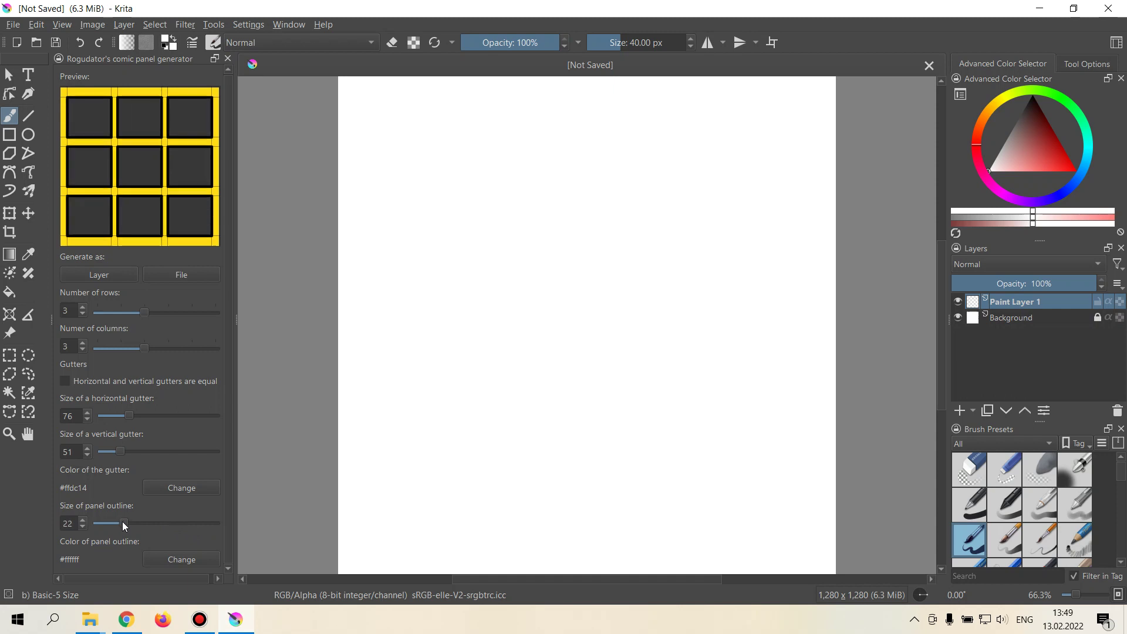
{"action": "left_click", "coordinate": [183, 558]}
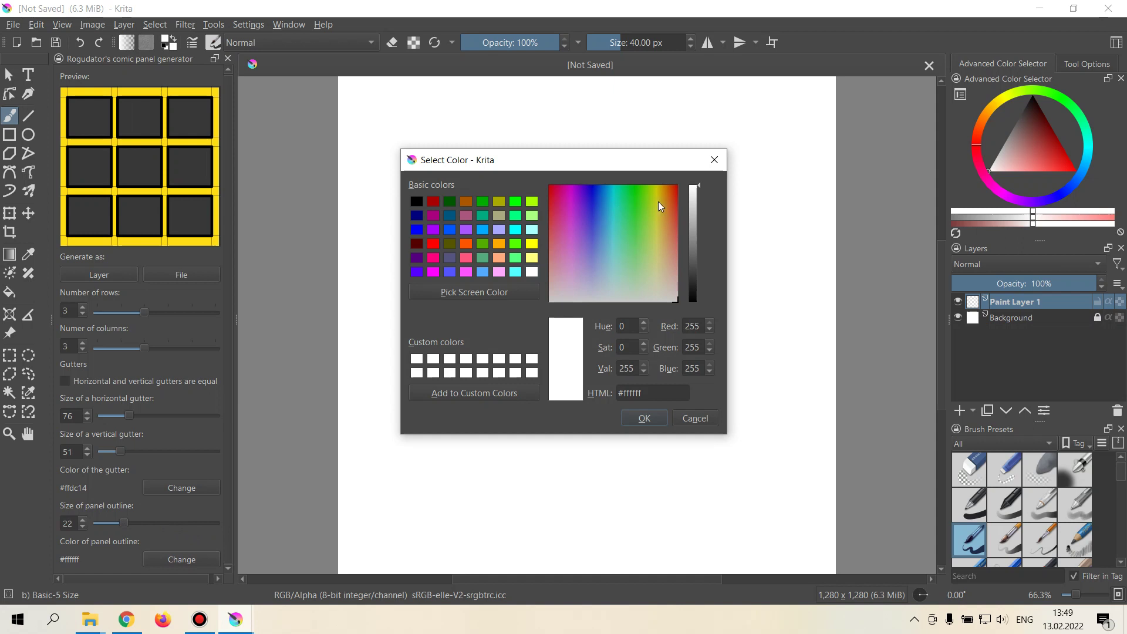
{"action": "left_click_drag", "start_coordinate": [657, 202], "coordinate": [670, 196]}
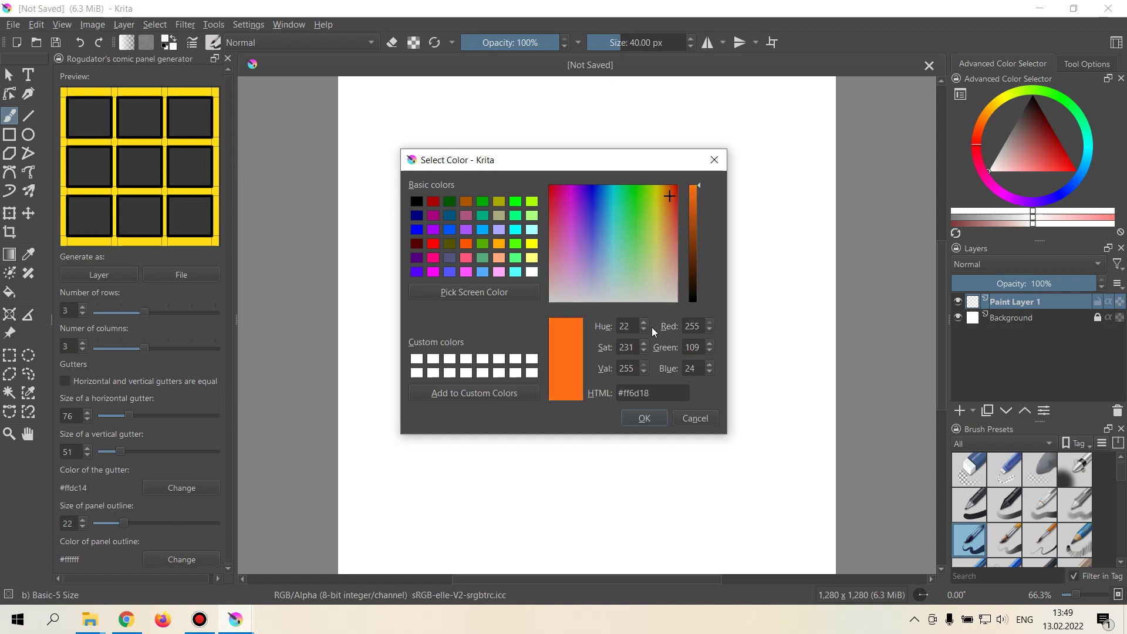
{"action": "left_click", "coordinate": [644, 418]}
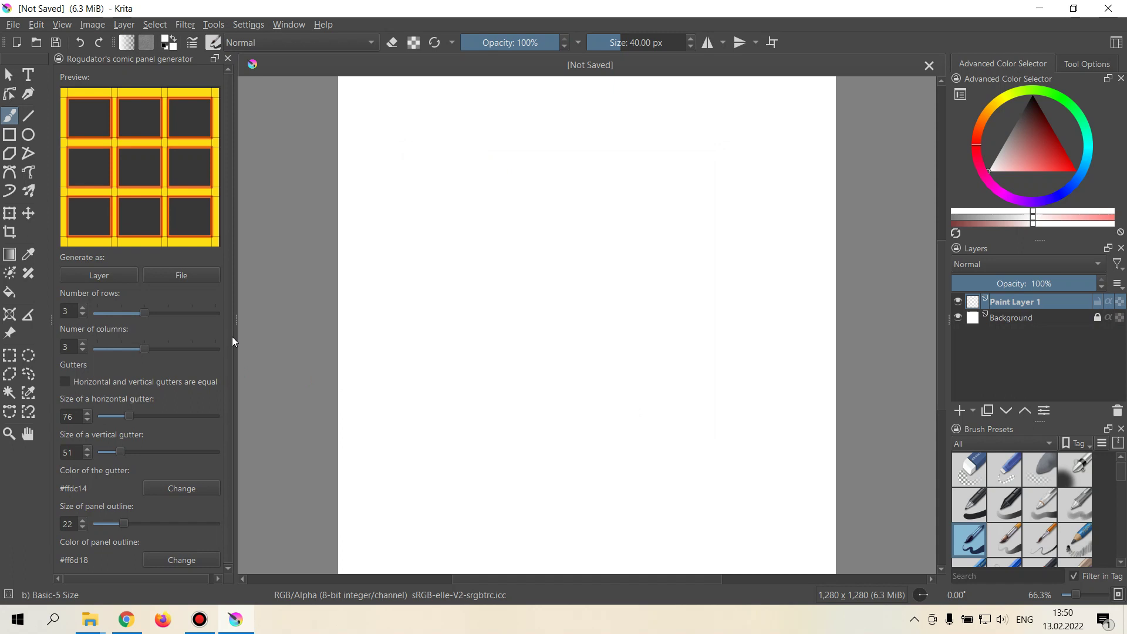
Step: Remove the middle row's four gutters to form one wide panel, keeping the top row at three panels
{"action": "left_click", "coordinate": [164, 174]}
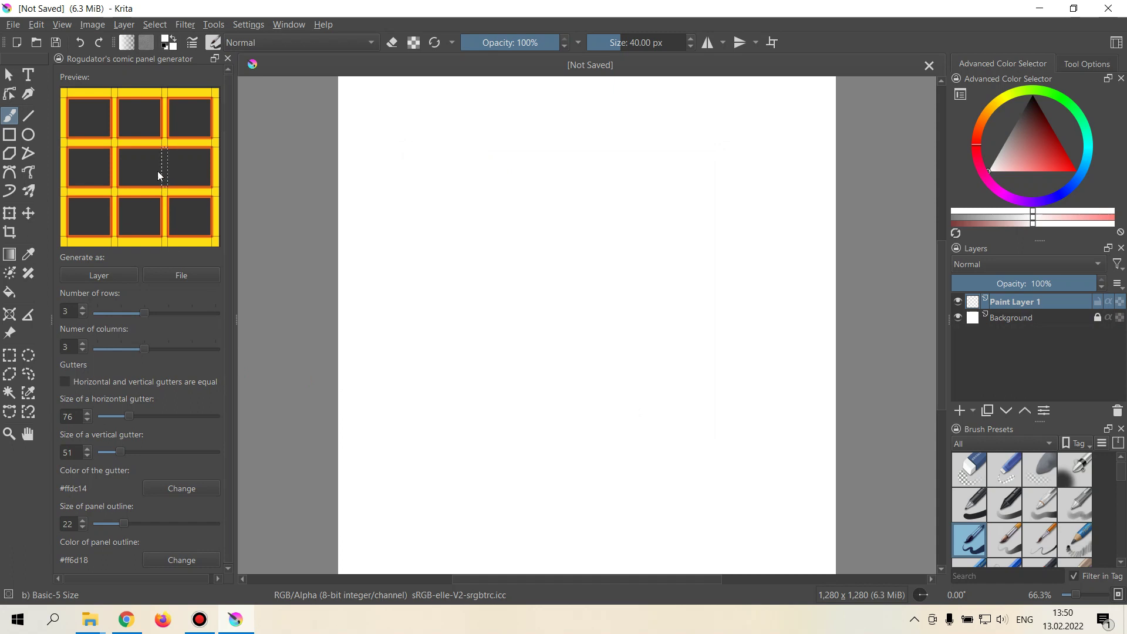
{"action": "left_click", "coordinate": [116, 174]}
{"action": "left_click", "coordinate": [214, 171]}
{"action": "left_click", "coordinate": [64, 169]}
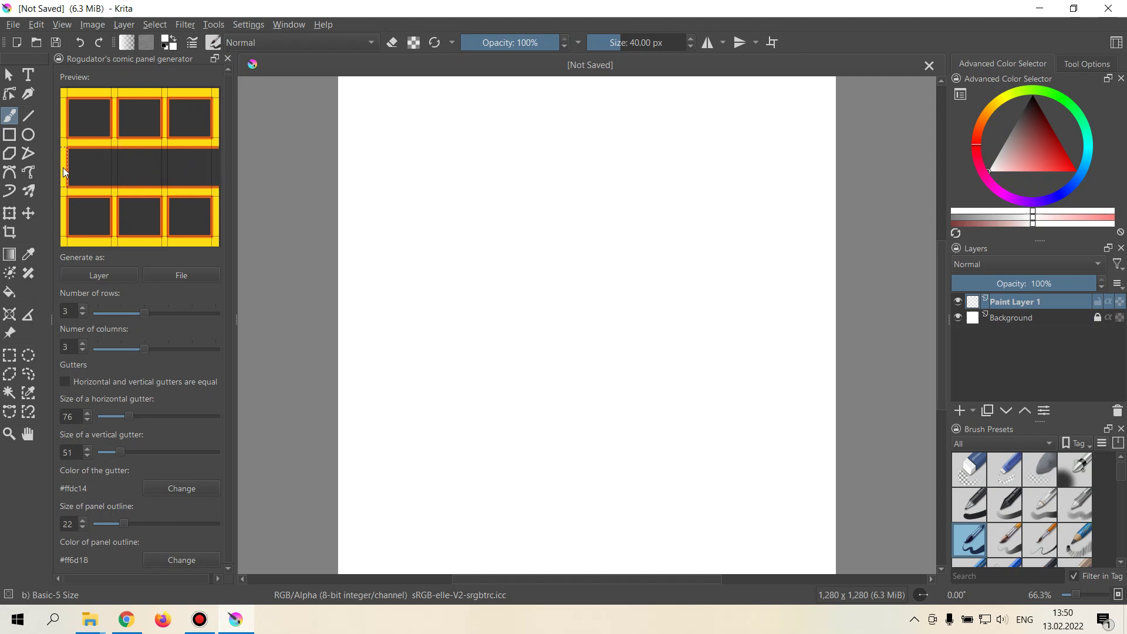
{"action": "left_click", "coordinate": [165, 145]}
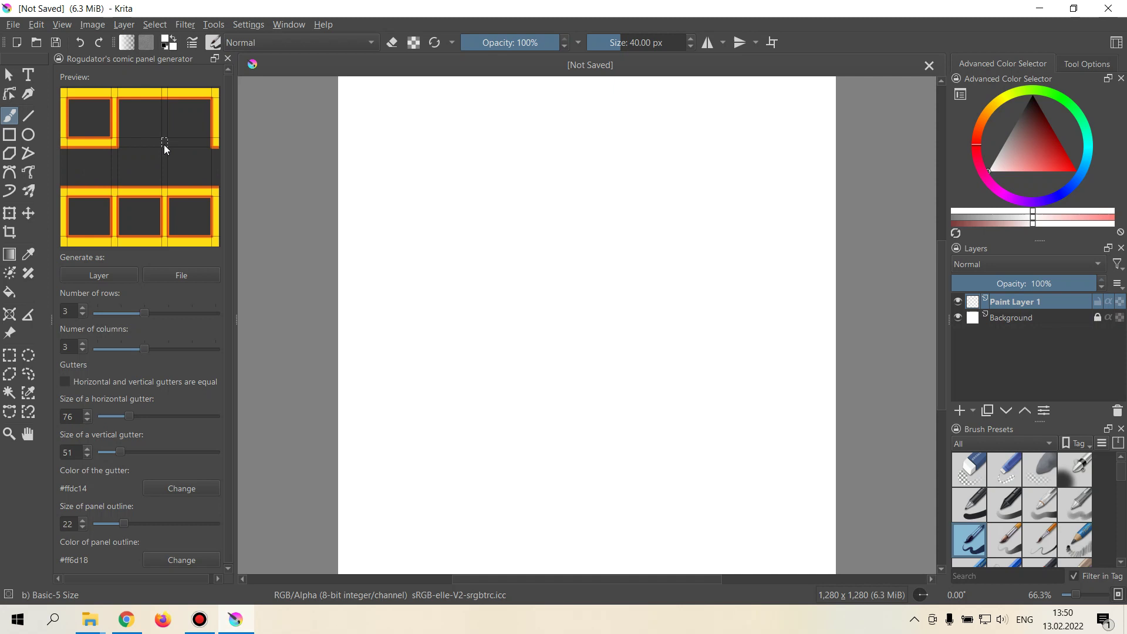
{"action": "left_click", "coordinate": [163, 144]}
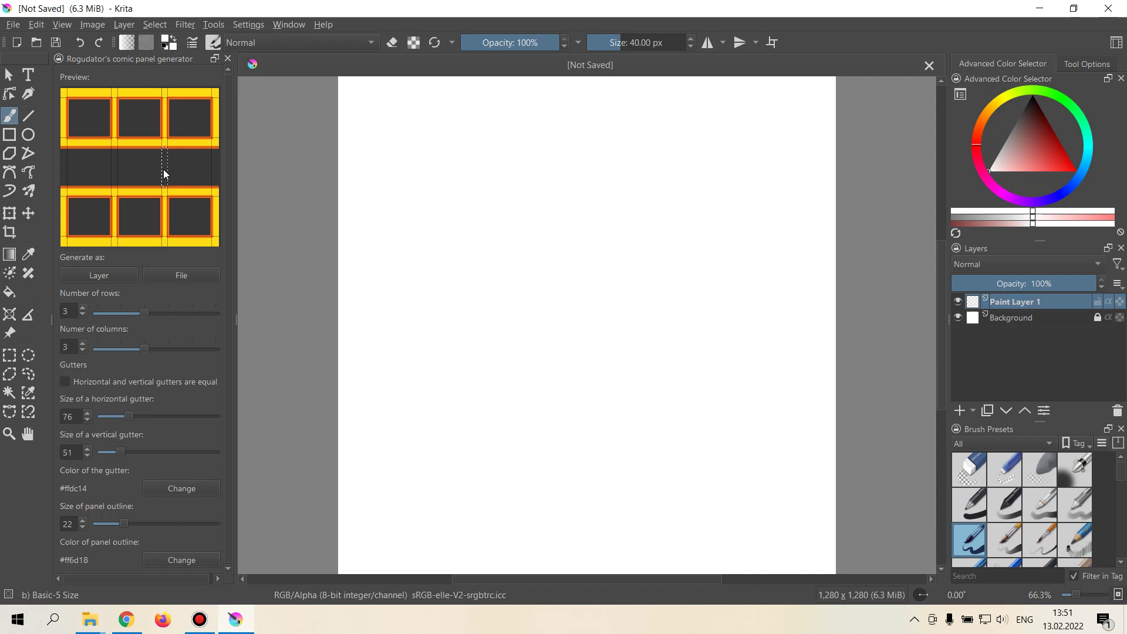
Step: Generate the designed layout onto the canvas as a new Panels layer
{"action": "left_click", "coordinate": [96, 278]}
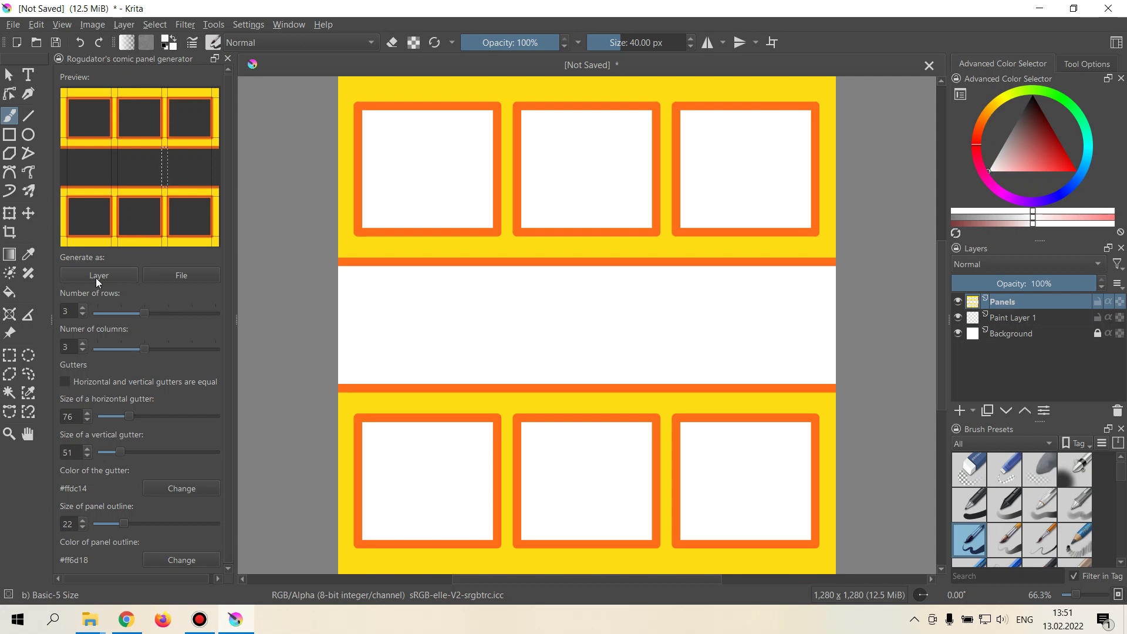
Step: Open the layout as an SVG at 100 PPI and select the panel outlines for node editing
{"action": "left_click", "coordinate": [163, 280]}
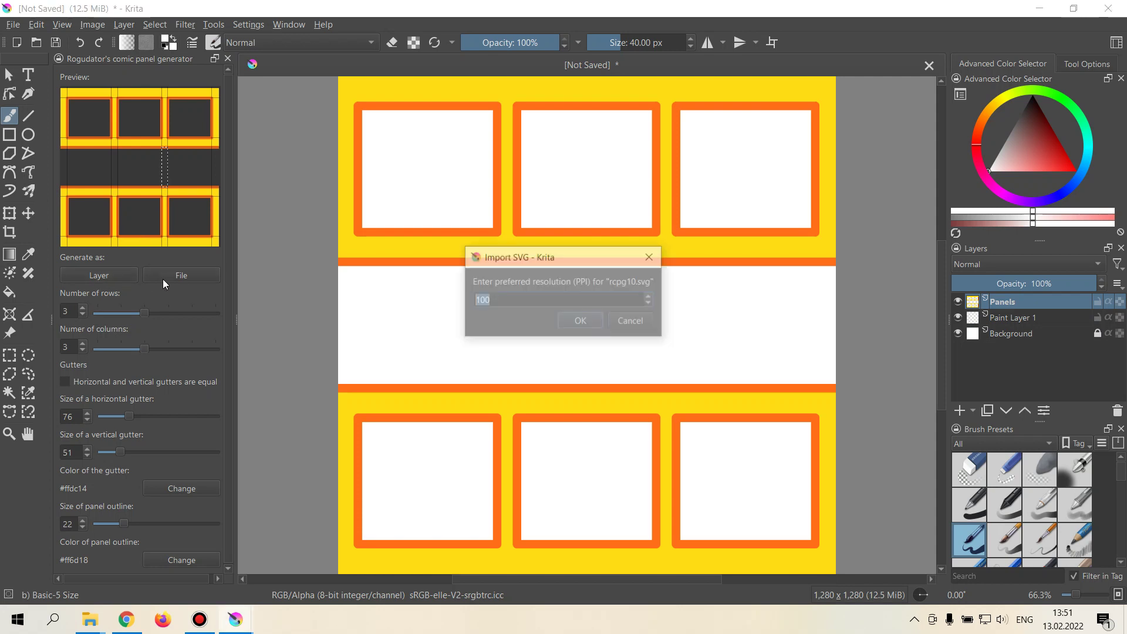
{"action": "left_click", "coordinate": [581, 321]}
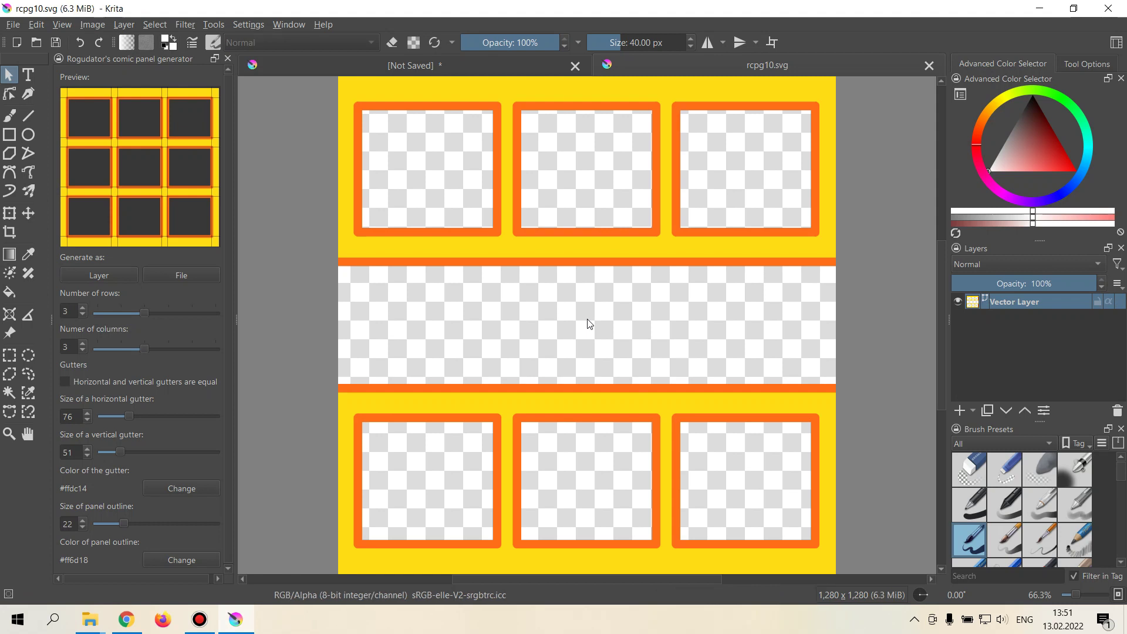
{"action": "left_click", "coordinate": [10, 94]}
{"action": "left_click", "coordinate": [464, 192]}
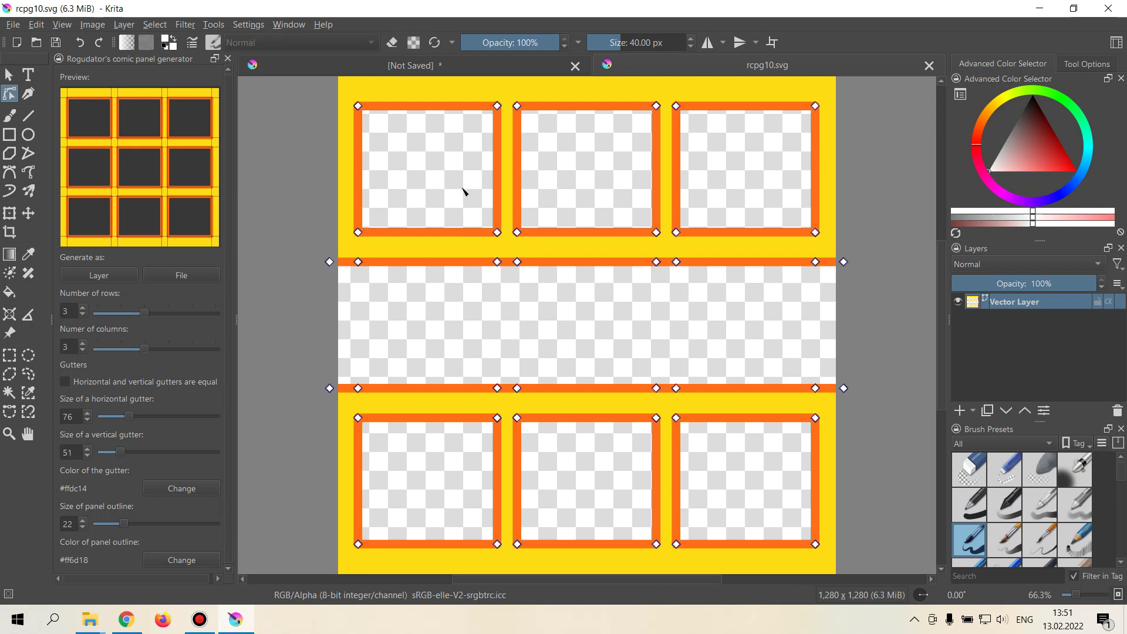
{"action": "scroll", "coordinate": [467, 191], "scroll_direction": "down", "scroll_amount": 1}
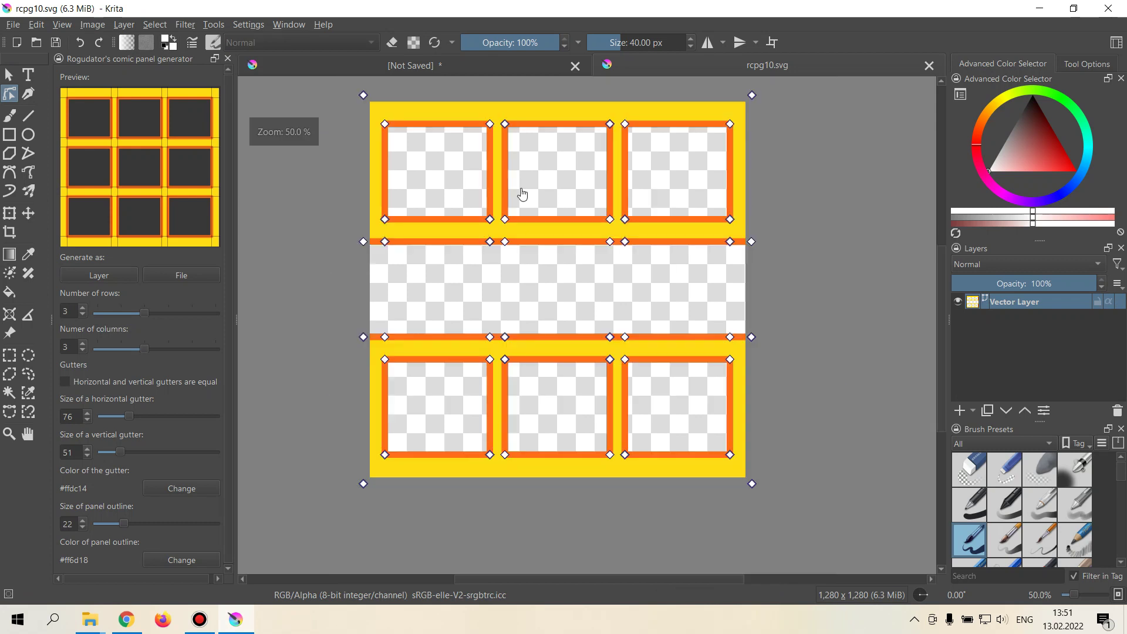
{"action": "scroll", "coordinate": [503, 299], "scroll_direction": "up", "scroll_amount": 1}
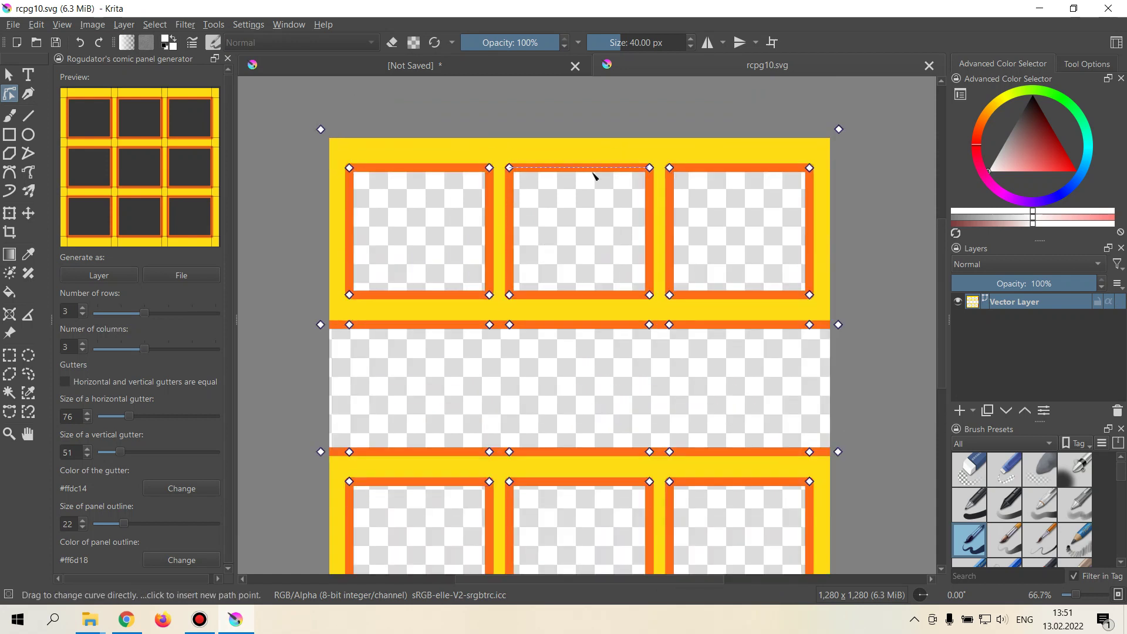
Step: Drag the top panels' corner nodes so the left and middle panels meet along a diagonal
{"action": "left_click_drag", "start_coordinate": [509, 168], "coordinate": [590, 227]}
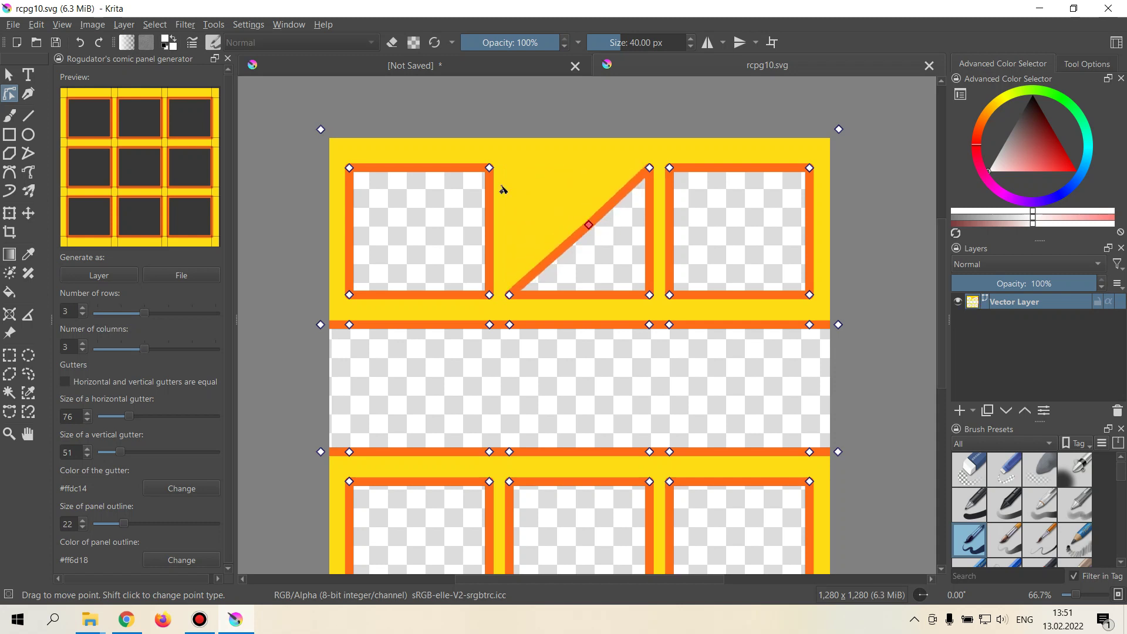
{"action": "key", "text": "ctrl+z"}
{"action": "key", "text": "ctrl+shift+z"}
{"action": "left_click_drag", "start_coordinate": [492, 170], "coordinate": [629, 171]}
{"action": "key", "text": "ctrl+z"}
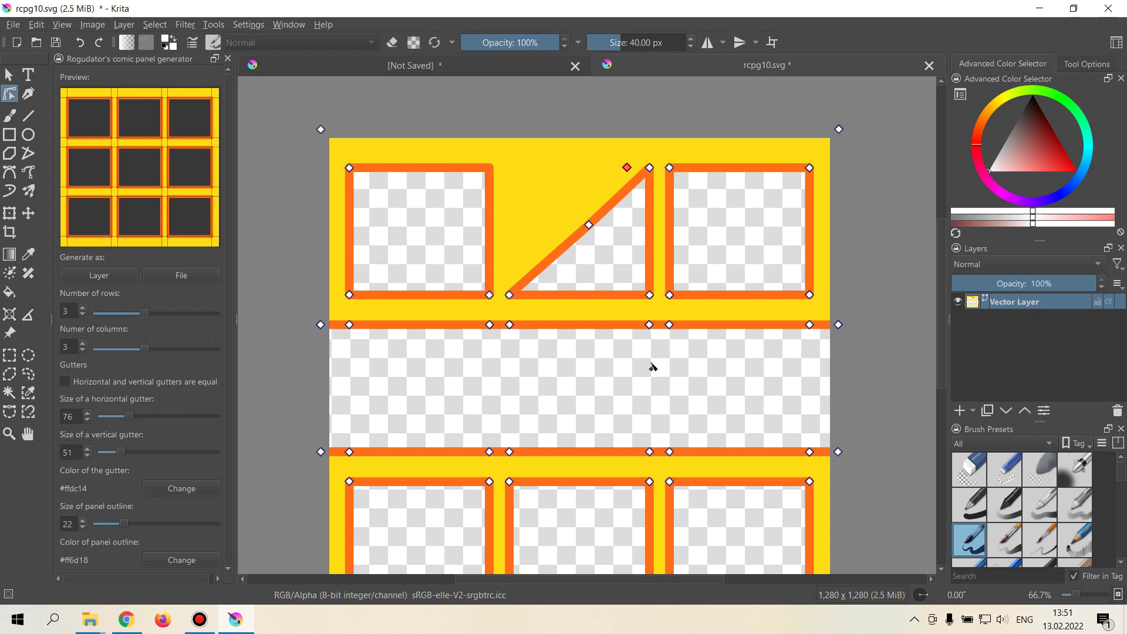
{"action": "key", "text": "ctrl+shift+z"}
{"action": "left_click_drag", "start_coordinate": [649, 385], "coordinate": [638, 330]}
Step: Copy the edited vector layer from its right-click menu
{"action": "scroll", "coordinate": [638, 330], "scroll_direction": "down", "scroll_amount": 1}
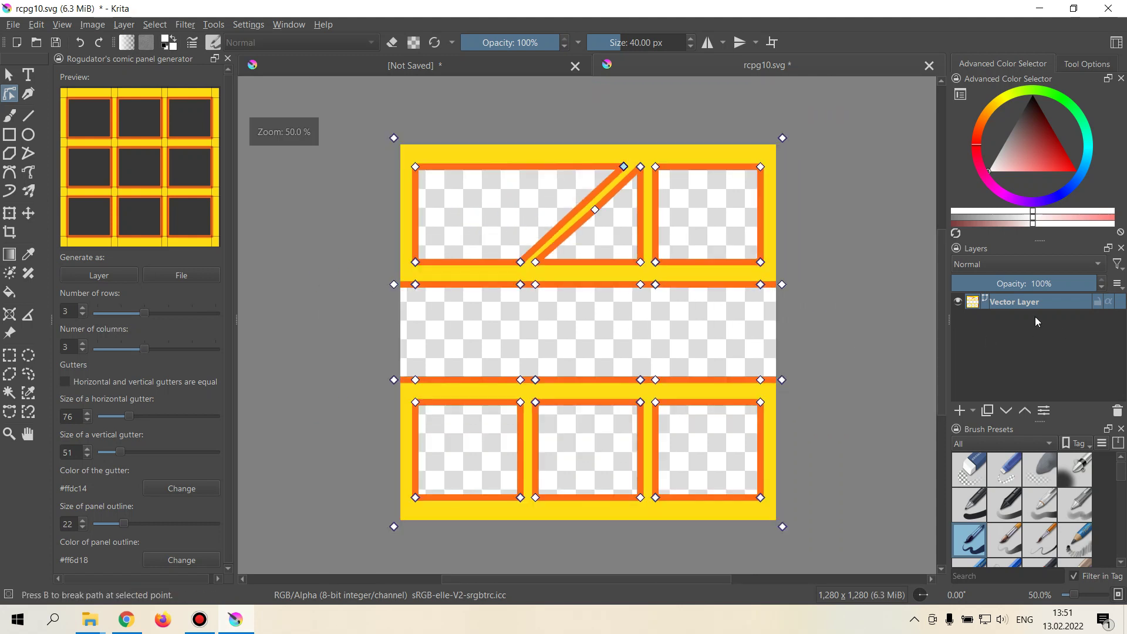
{"action": "right_click", "coordinate": [1024, 302]}
{"action": "mouse_move", "coordinate": [1013, 287]}
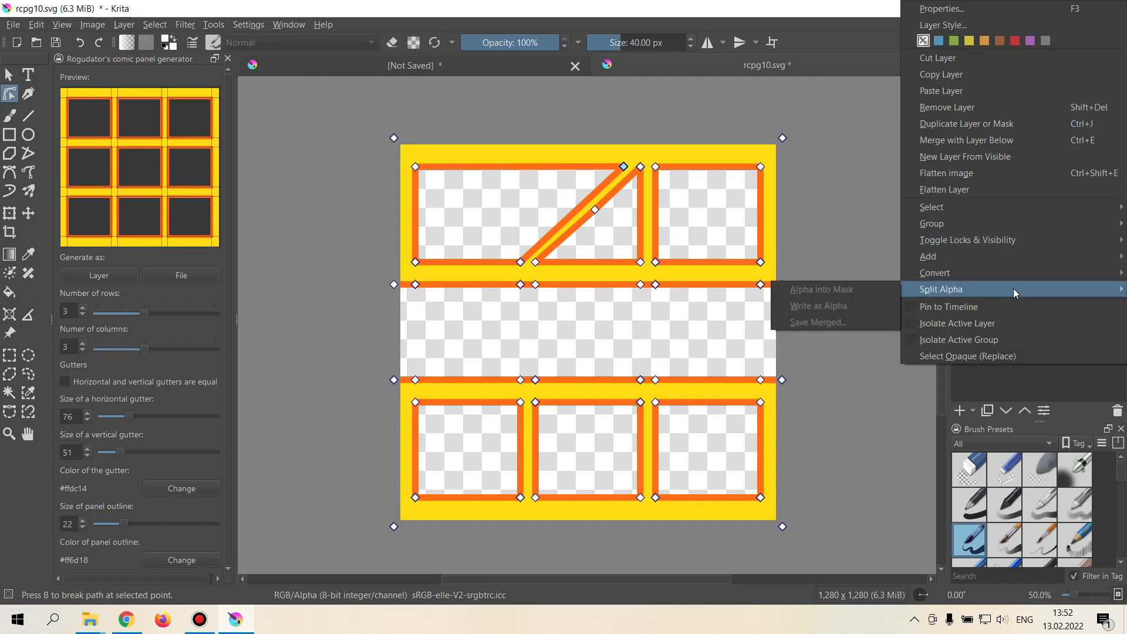
{"action": "left_click", "coordinate": [988, 77]}
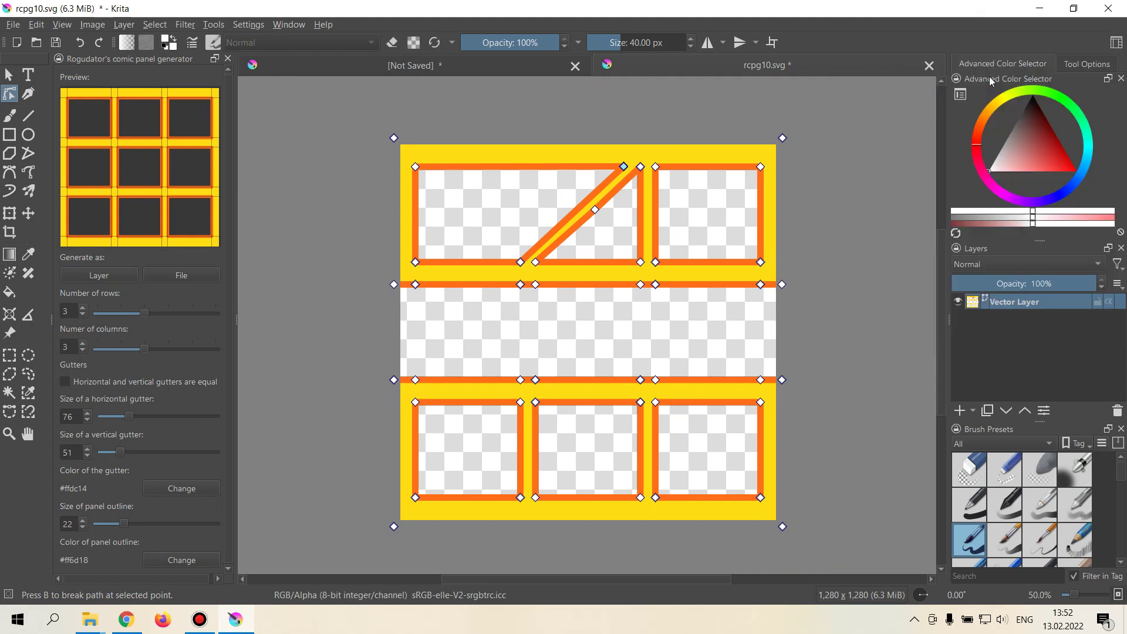
Step: Paste the layer into the unsaved comic page, hide the Panels layer, and switch to the browser
{"action": "left_click", "coordinate": [326, 66]}
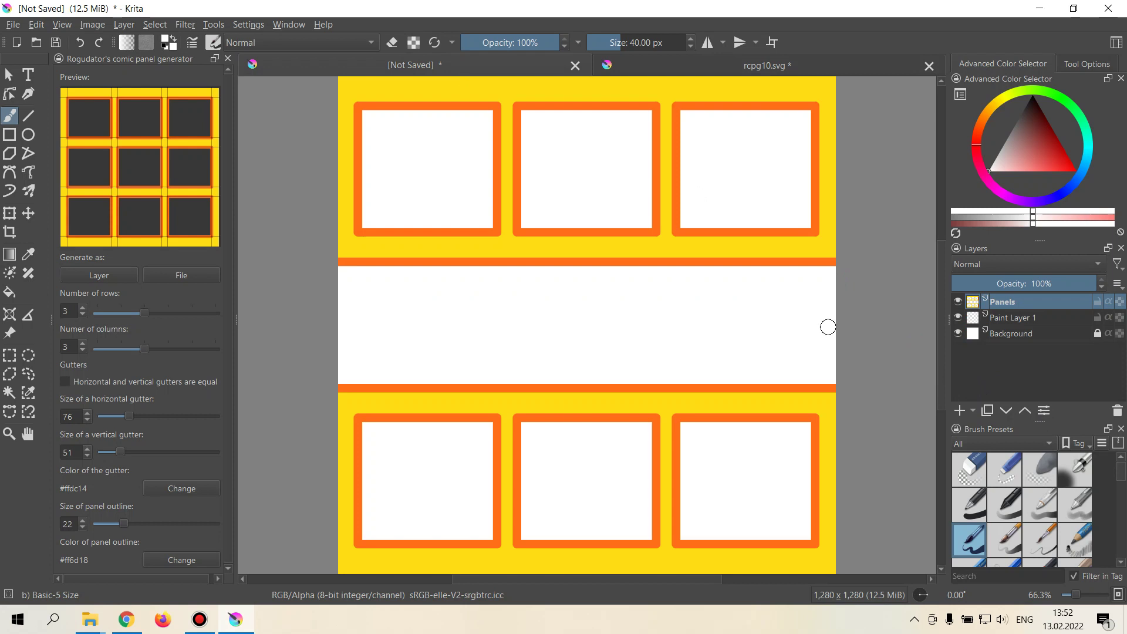
{"action": "key", "text": "ctrl+v"}
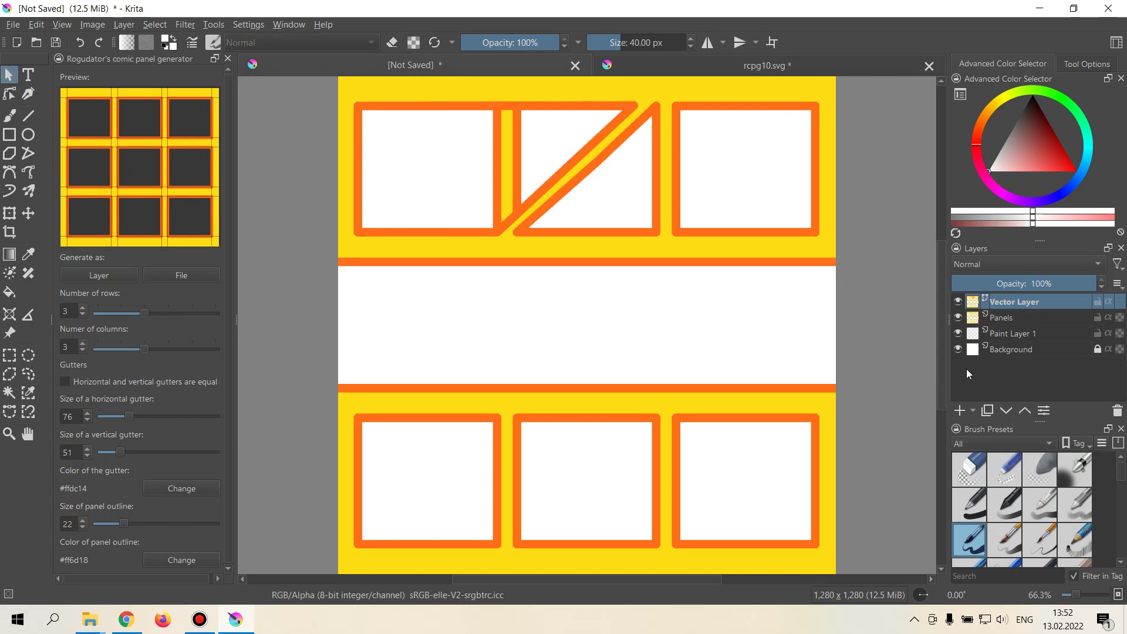
{"action": "left_click", "coordinate": [958, 318]}
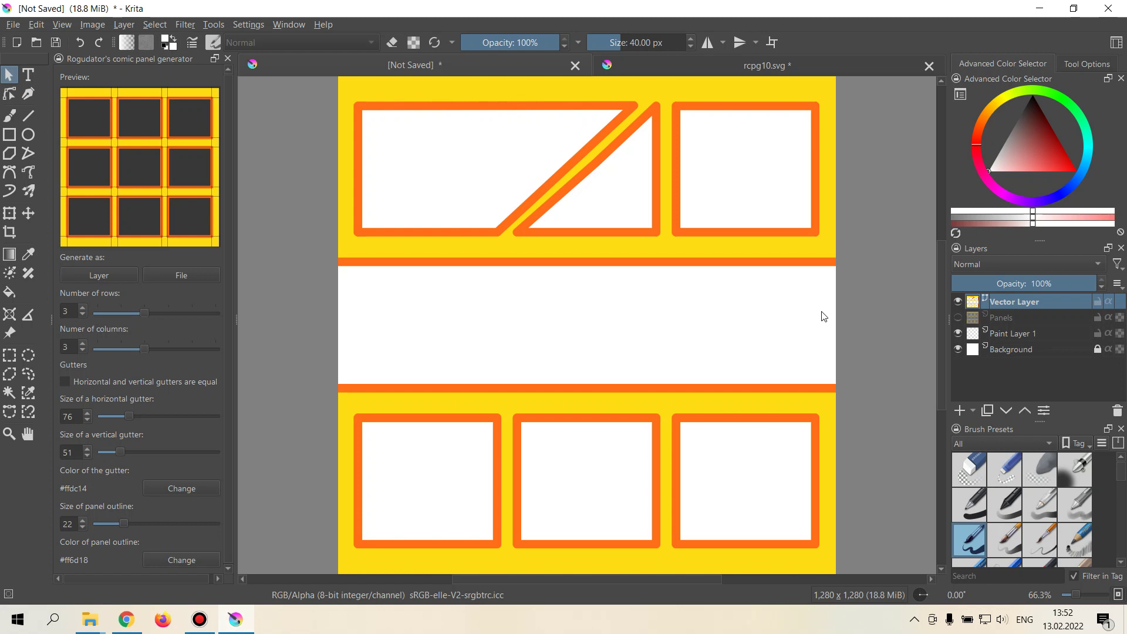
{"action": "left_click", "coordinate": [127, 620]}
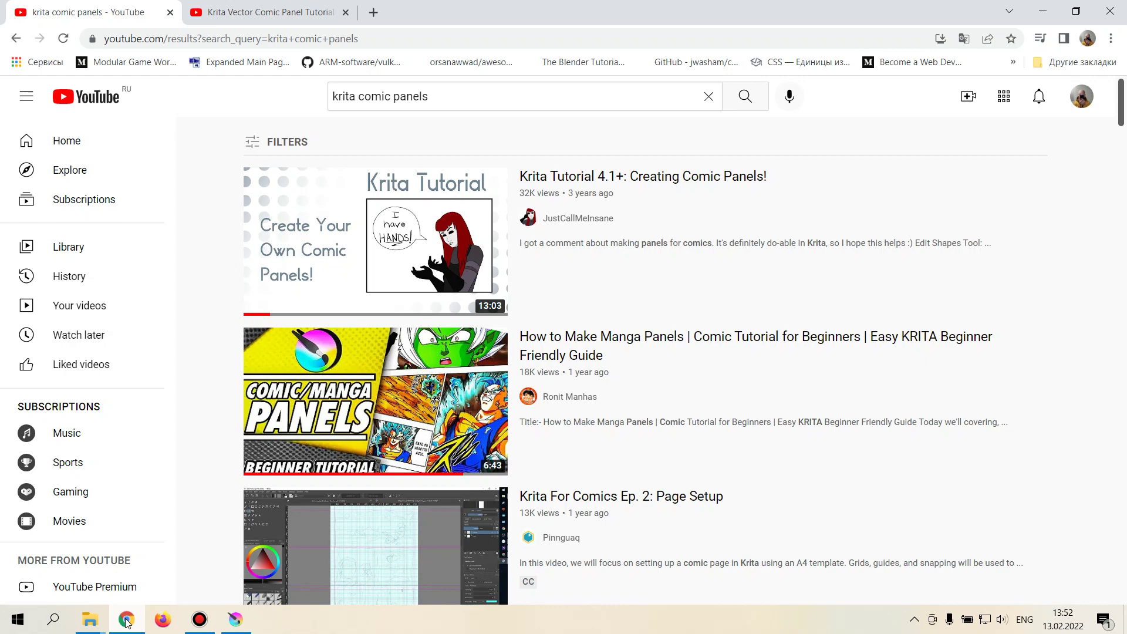
Step: Scroll through the 'krita comic panels' results, then go to the Krita Vector Comic Panel Tutorial tab
{"action": "scroll", "coordinate": [223, 473], "scroll_direction": "down", "scroll_amount": 7}
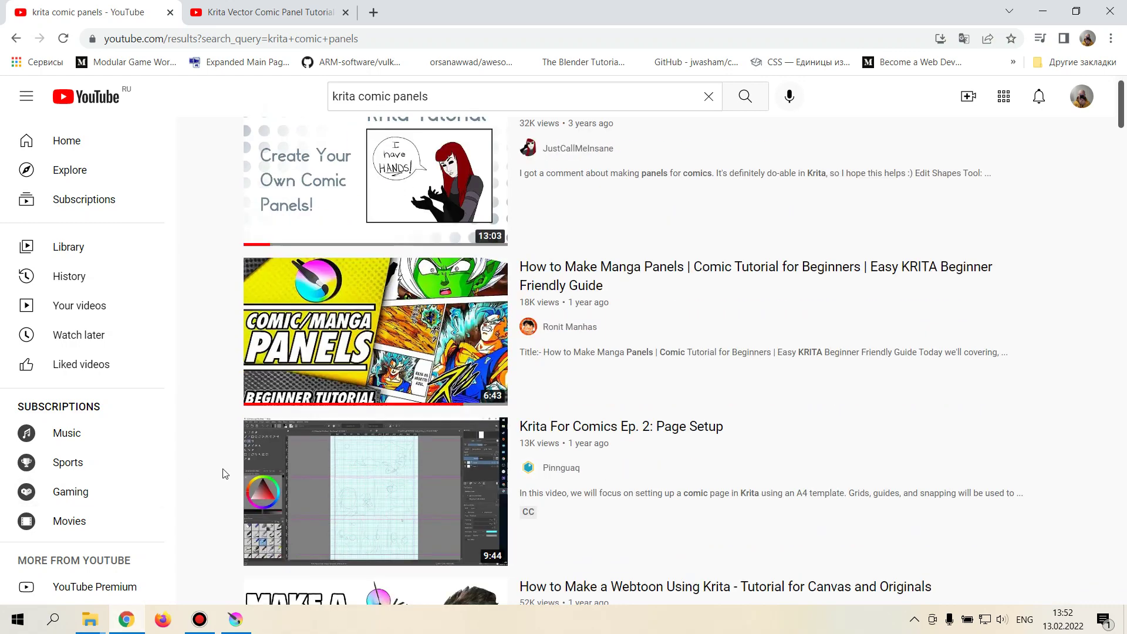
{"action": "scroll", "coordinate": [223, 473], "scroll_direction": "down", "scroll_amount": 17}
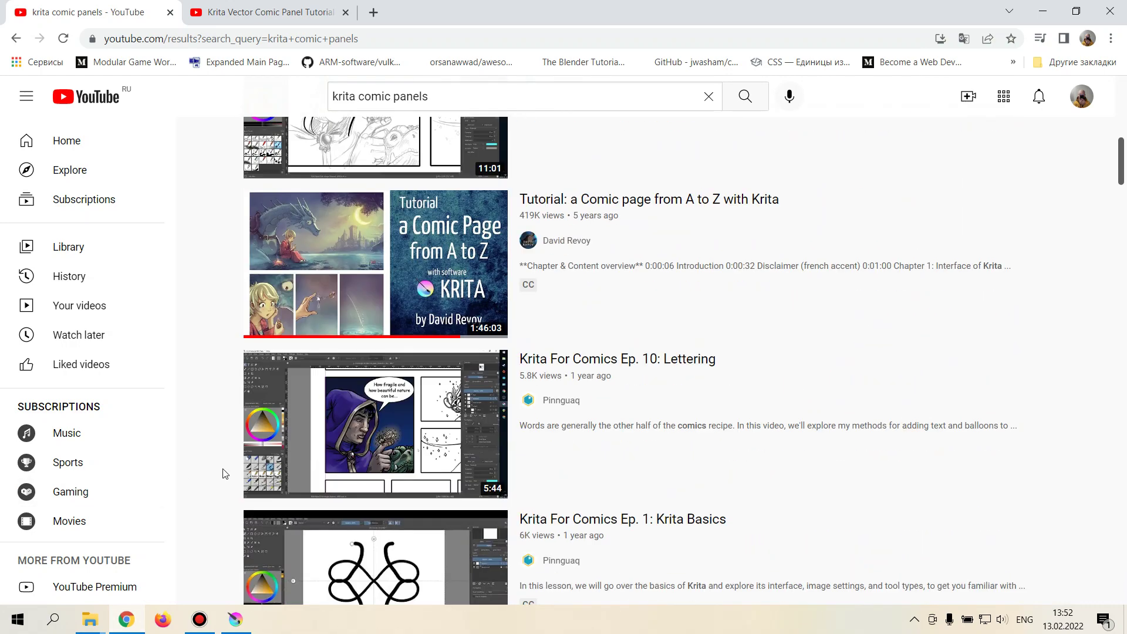
{"action": "scroll", "coordinate": [212, 468], "scroll_direction": "down", "scroll_amount": 9}
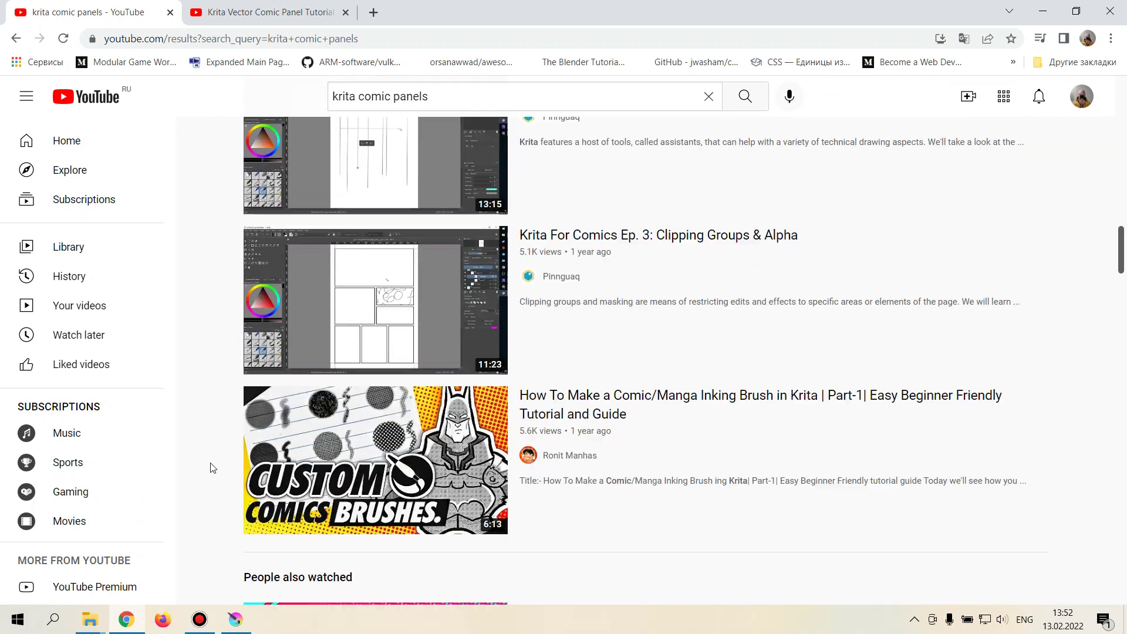
{"action": "scroll", "coordinate": [212, 468], "scroll_direction": "down", "scroll_amount": 14}
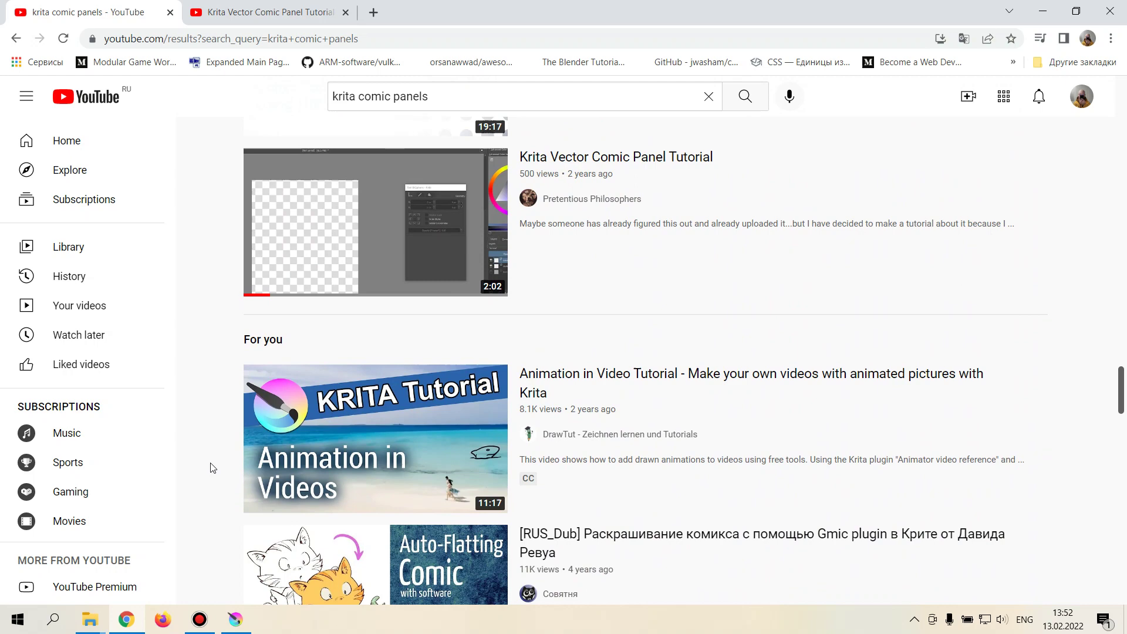
{"action": "scroll", "coordinate": [211, 467], "scroll_direction": "up", "scroll_amount": 1}
{"action": "scroll", "coordinate": [217, 391], "scroll_direction": "up", "scroll_amount": 1}
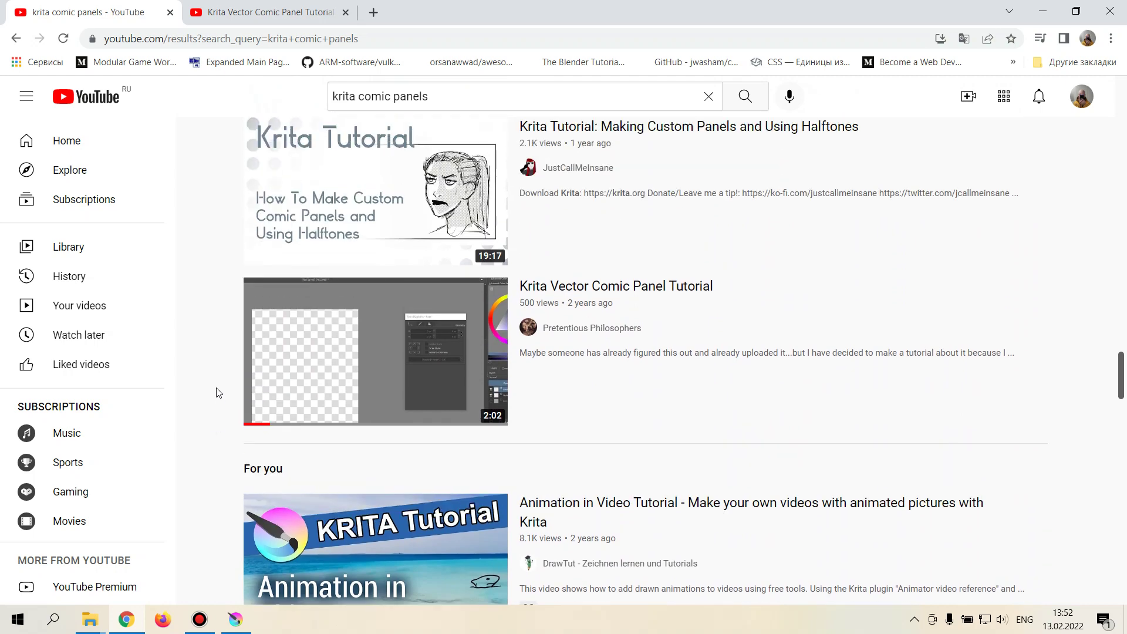
{"action": "left_click", "coordinate": [258, 7]}
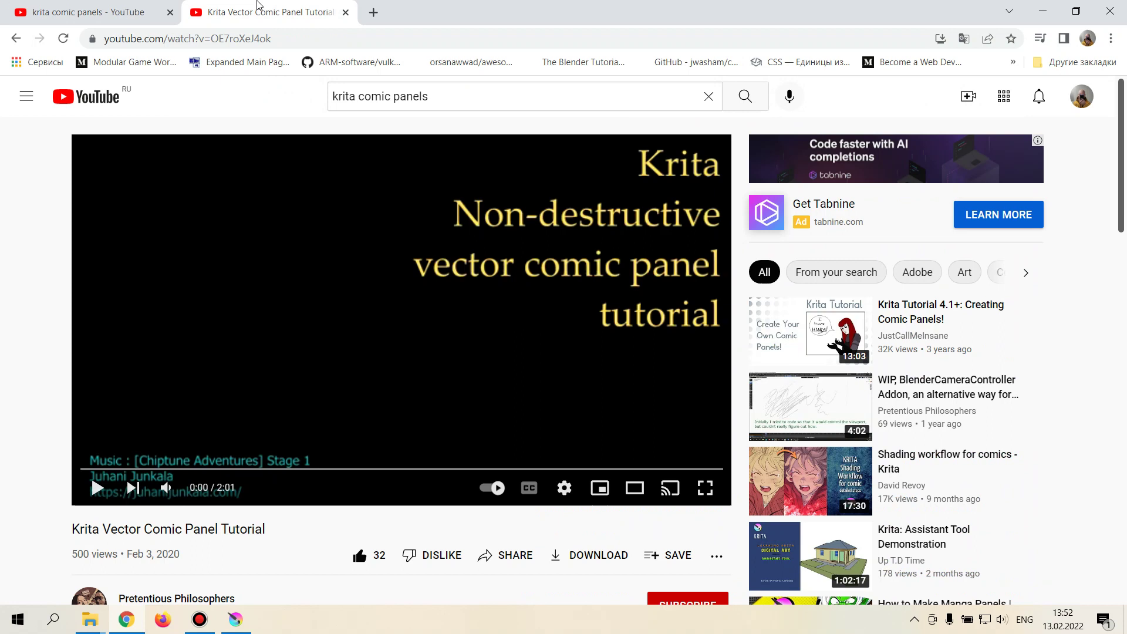
Step: Play the Krita Vector Comic Panel Tutorial through to its diagonal panel-splitting section
{"action": "left_click", "coordinate": [323, 249]}
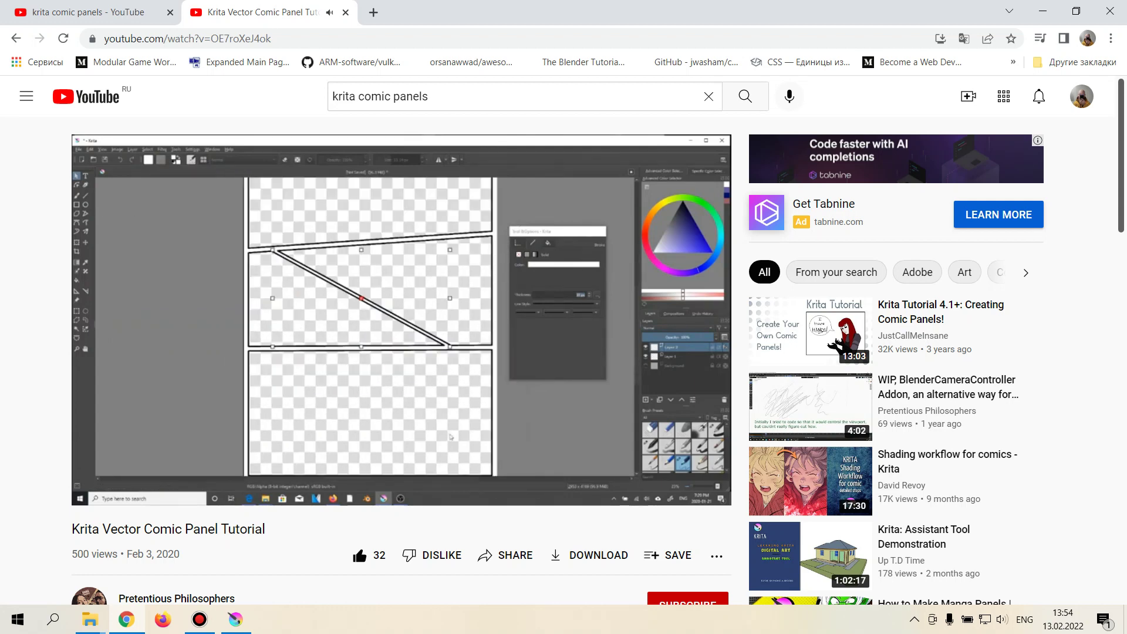
Step: Pause the tutorial at 1:27 of 2:01, on the diagonally reshaped divider example
{"action": "left_click", "coordinate": [619, 301]}
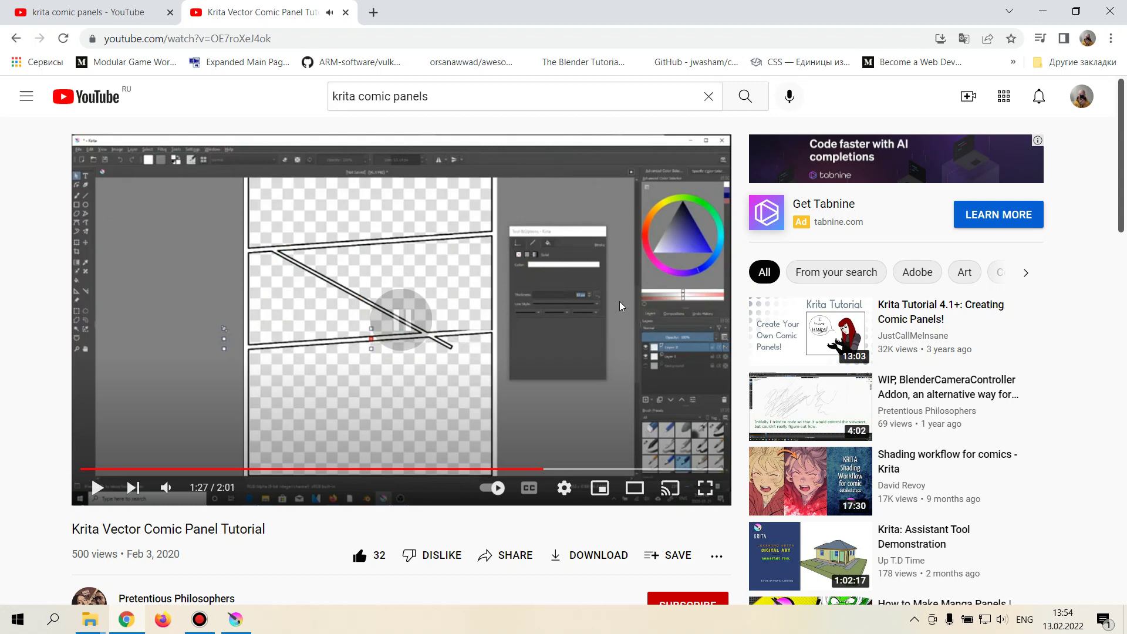